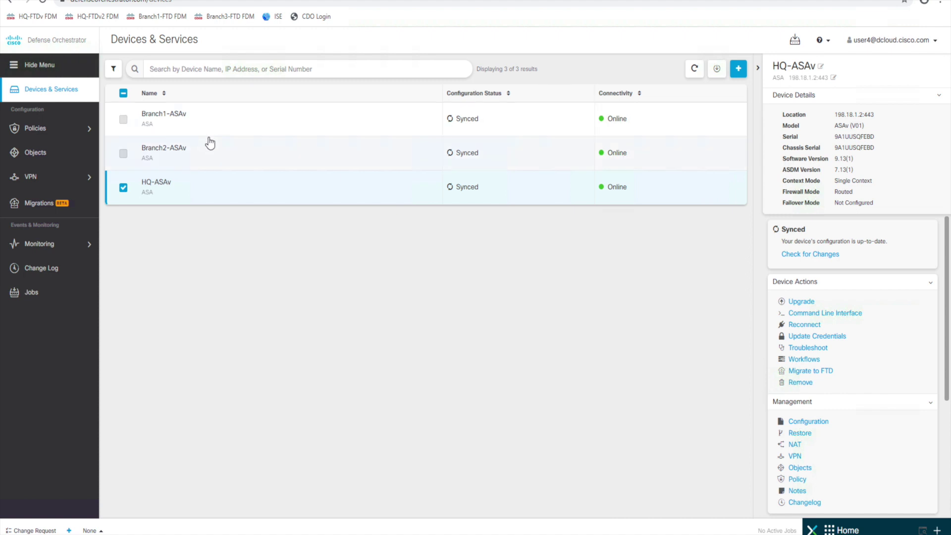
Start onboarding from Devices & Services to see the ASA, FTD, Meraki and Import options
{"action": "left_click", "coordinate": [739, 69]}
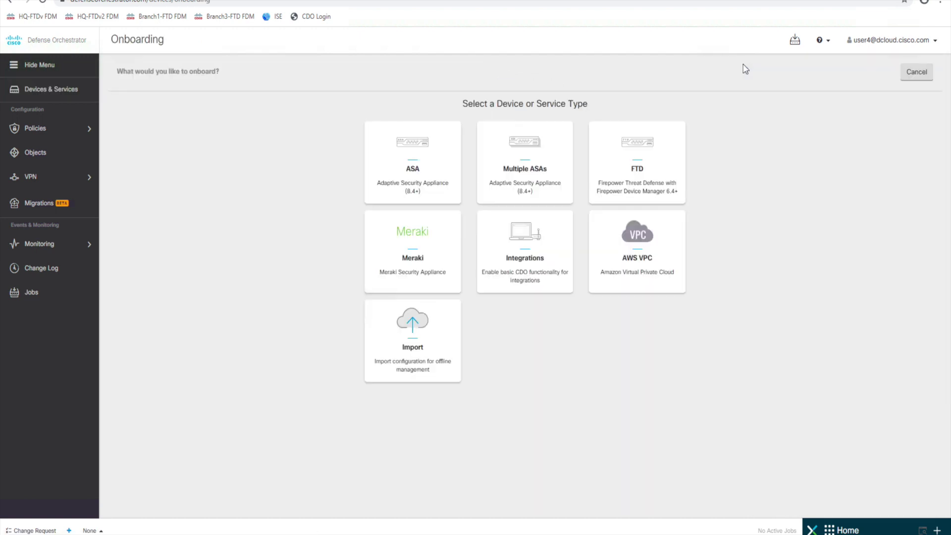
Pick FTD as the device type to reach the Onboard FTD Device page
{"action": "left_click", "coordinate": [642, 169]}
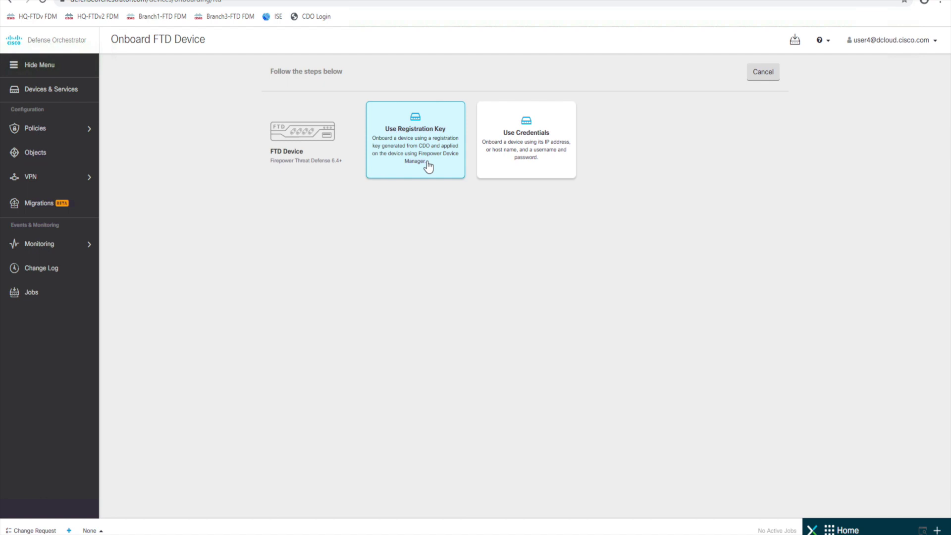
{"action": "left_click", "coordinate": [416, 146]}
Onboard with credentials, naming the device Branch3-FTDv at location 198.18.1.9, and submit
{"action": "left_click", "coordinate": [543, 147]}
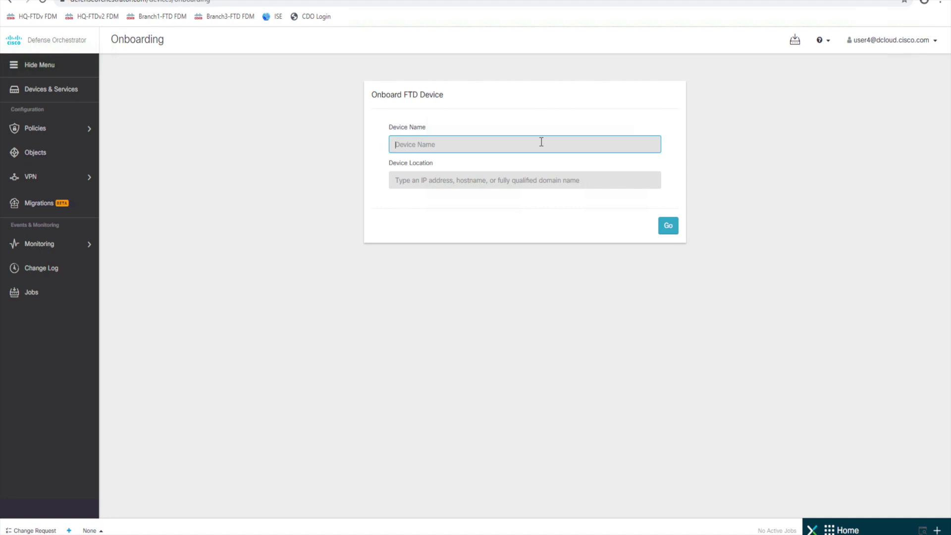
{"action": "type", "text": "Branch3-FTDv"}
{"action": "left_click", "coordinate": [511, 187]}
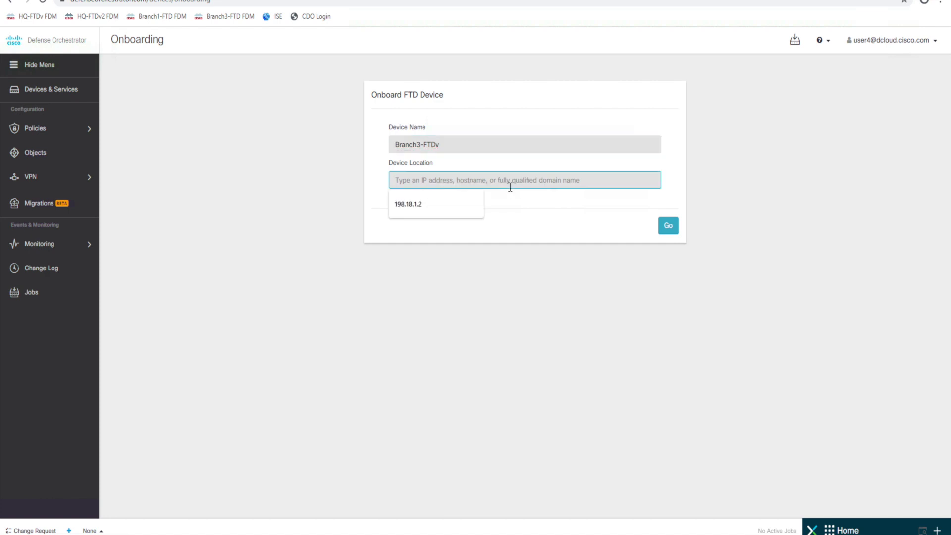
{"action": "type", "text": "198"}
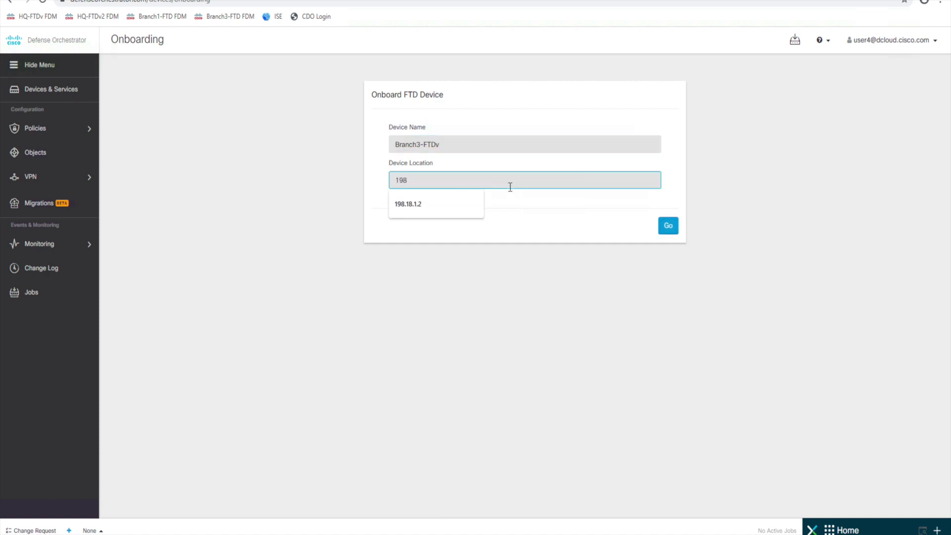
{"action": "type", "text": ".18.1.9"}
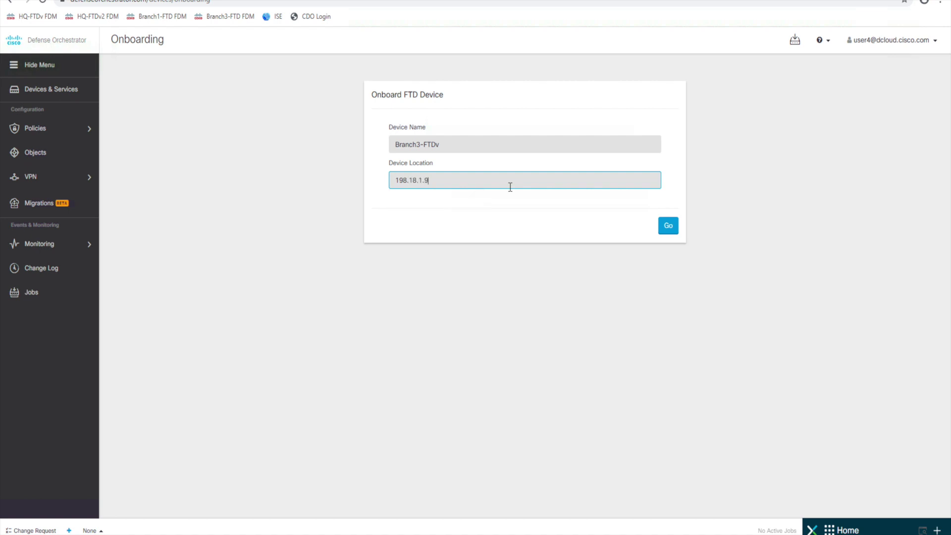
{"action": "left_click", "coordinate": [668, 226]}
{"action": "left_click", "coordinate": [668, 226]}
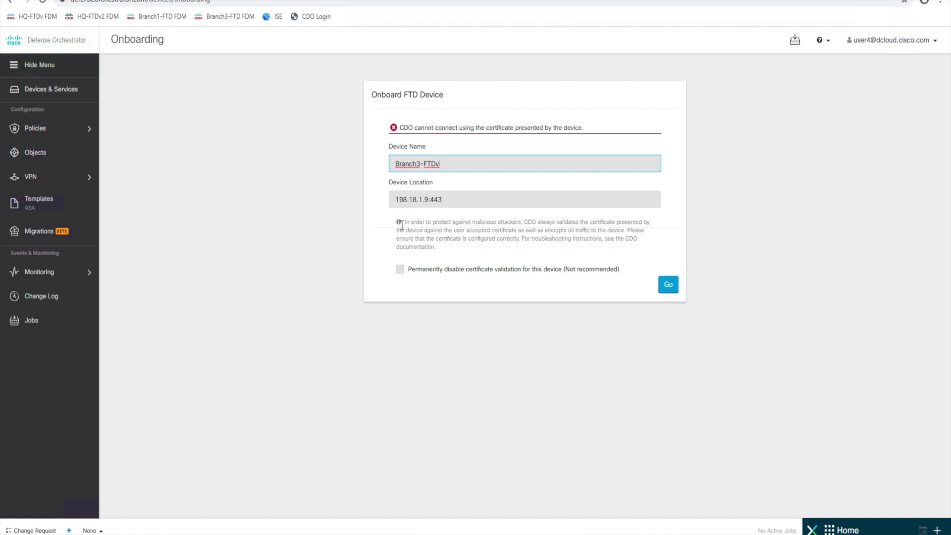
Permanently disable certificate validation for Branch3-FTDv and retry onboarding
{"action": "left_click", "coordinate": [400, 269]}
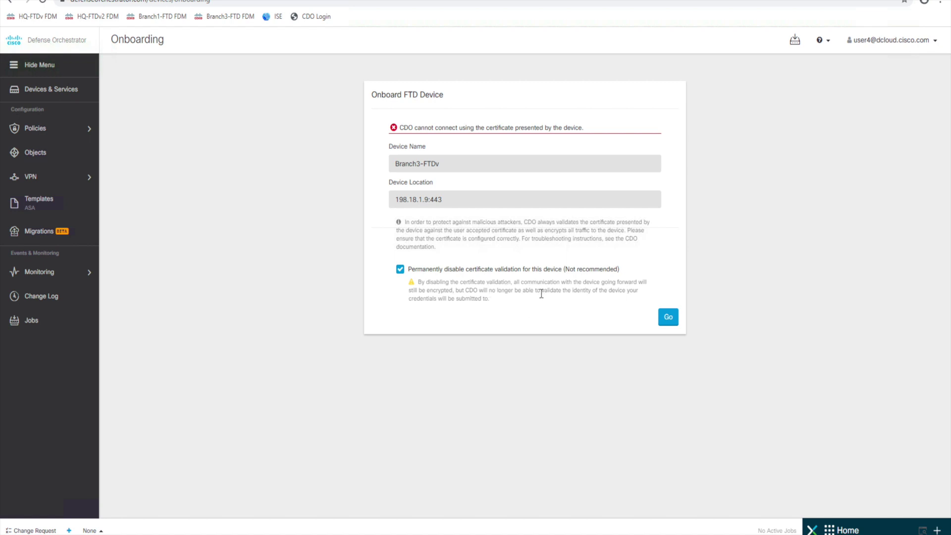
{"action": "left_click", "coordinate": [671, 323]}
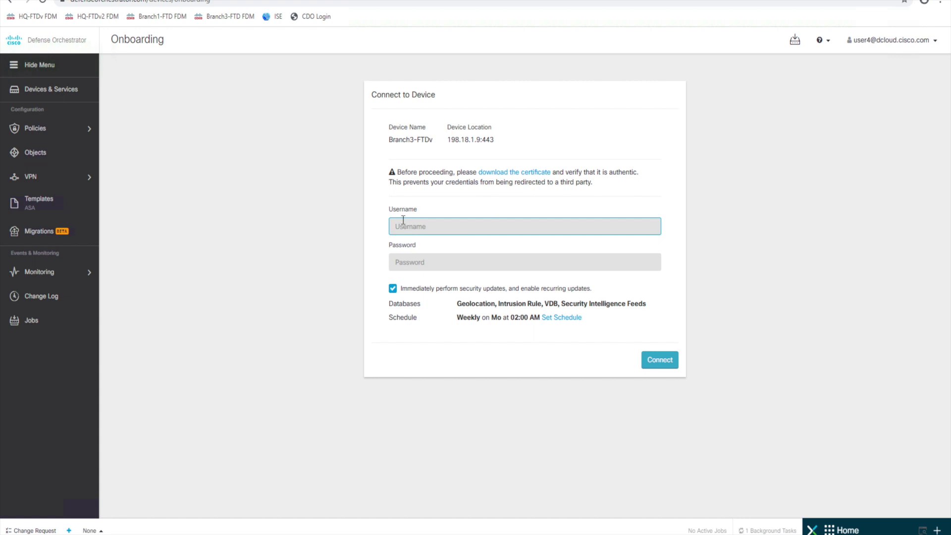
Connect using the admin username and device password, dismissing the browser's save-password prompt
{"action": "type", "text": "a"}
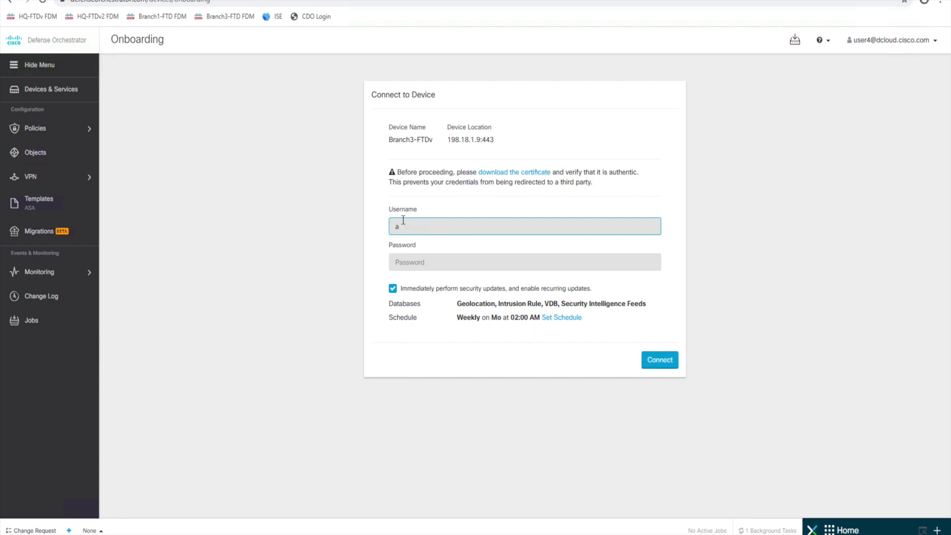
{"action": "type", "text": "dmijn"}
{"action": "key", "text": "BackSpace"}
{"action": "key", "text": "BackSpace"}
{"action": "type", "text": "in"}
{"action": "key", "text": "Tab"}
{"action": "type", "text": "•"}
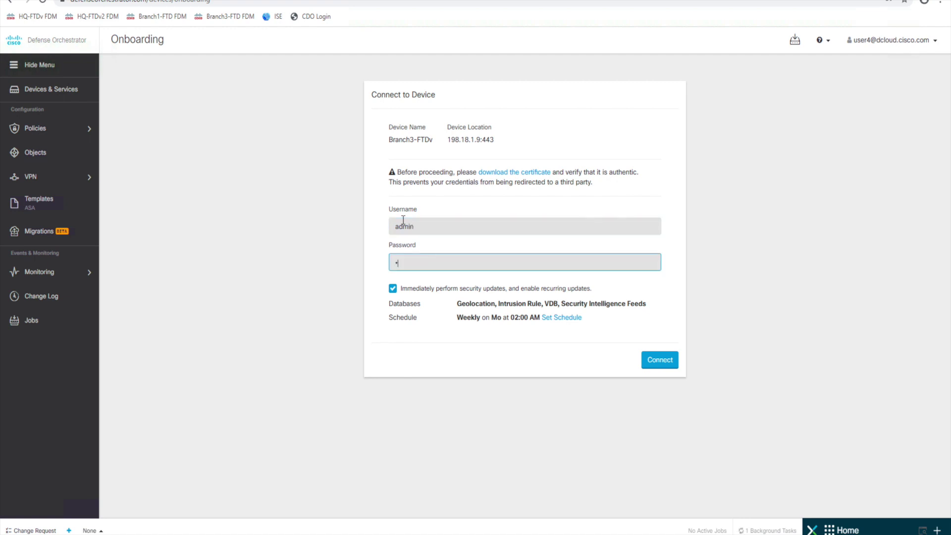
{"action": "type", "text": "•••••••••"}
{"action": "left_click", "coordinate": [655, 362]}
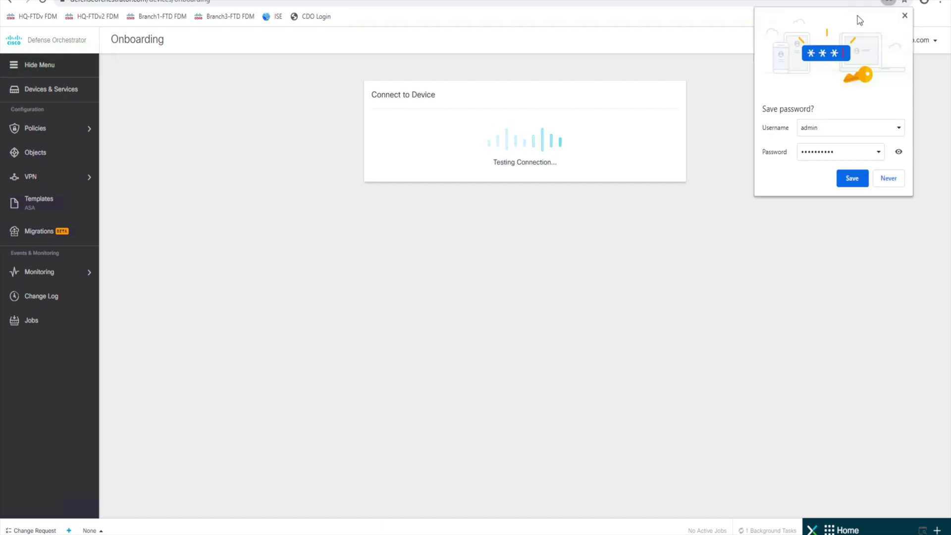
{"action": "left_click", "coordinate": [904, 15]}
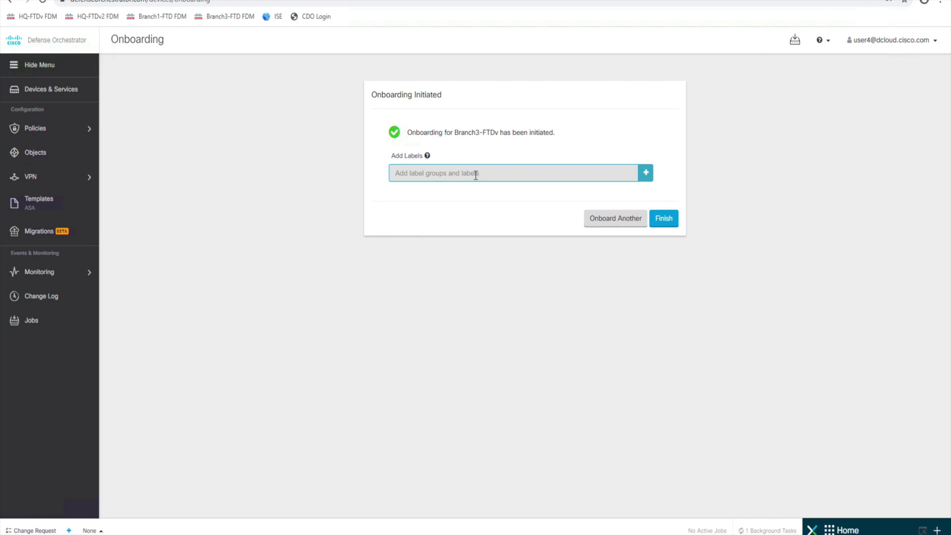
Add the label Branch:3 to the device and finish onboarding
{"action": "type", "text": "Branch"}
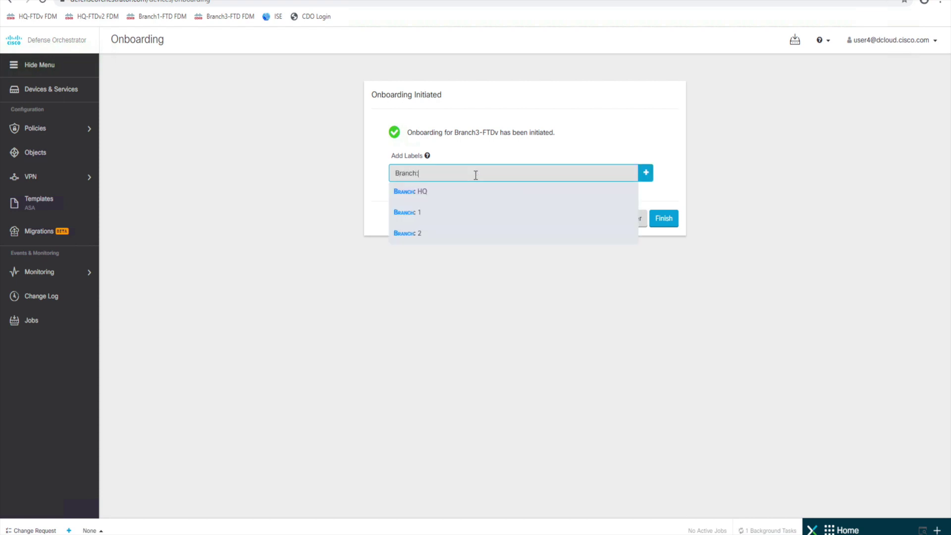
{"action": "type", "text": ":3"}
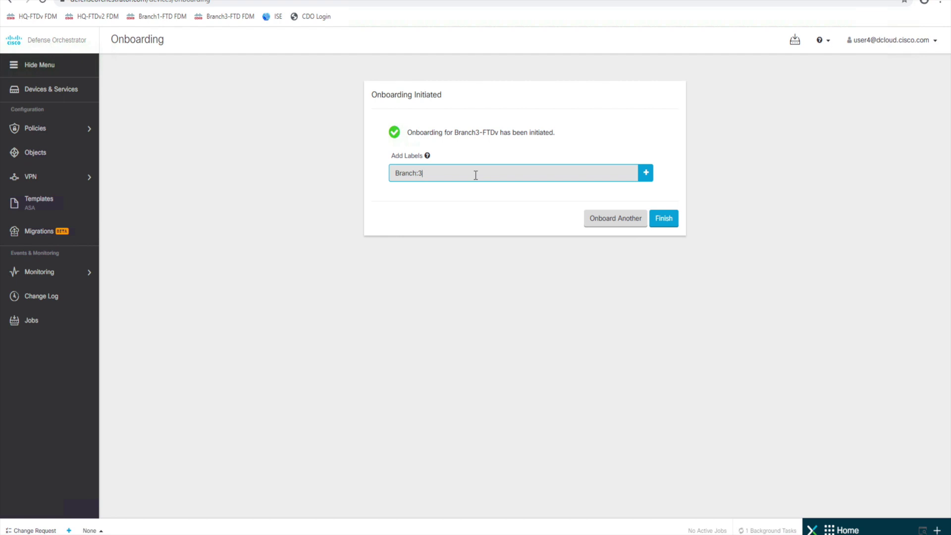
{"action": "left_click", "coordinate": [658, 223]}
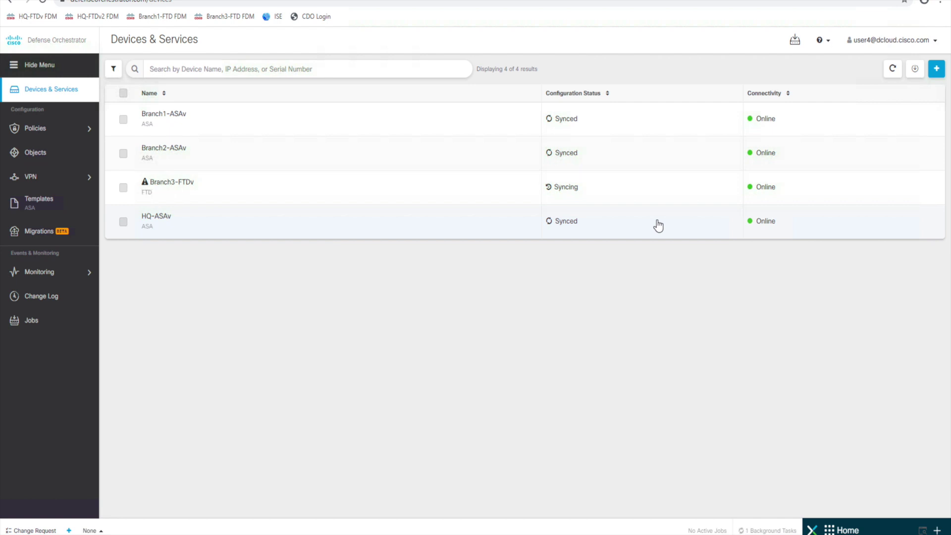
Open the details panel for the Branch3-FTDv row in the device list
{"action": "left_click", "coordinate": [388, 192]}
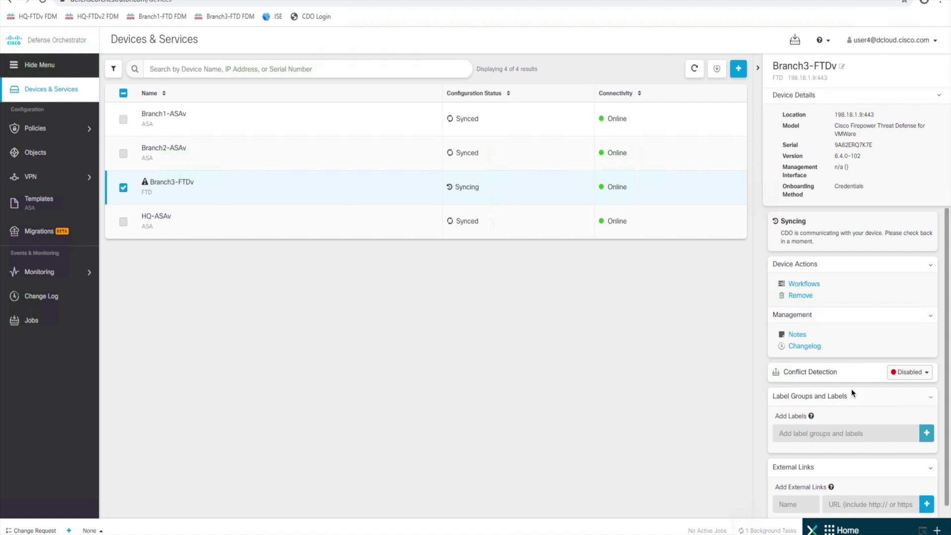
{"action": "left_click", "coordinate": [929, 375]}
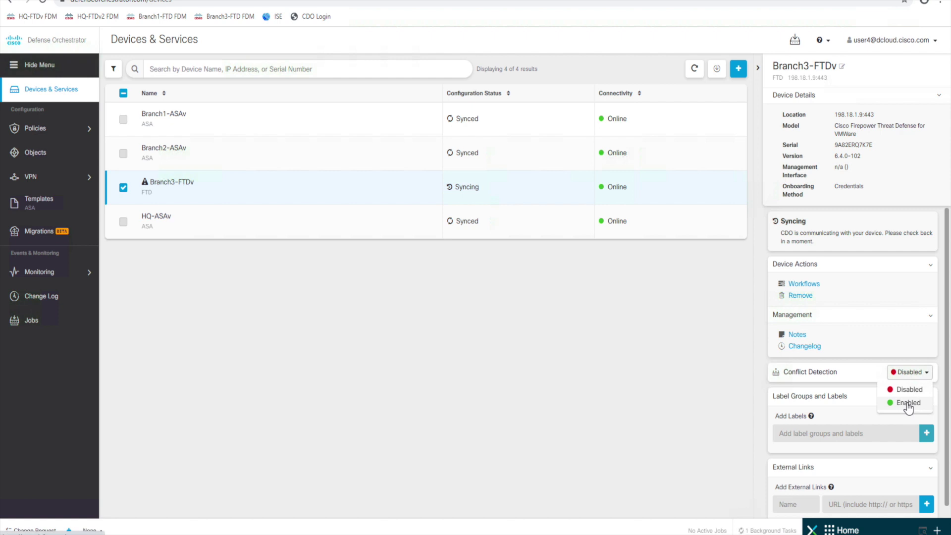
{"action": "left_click", "coordinate": [928, 374]}
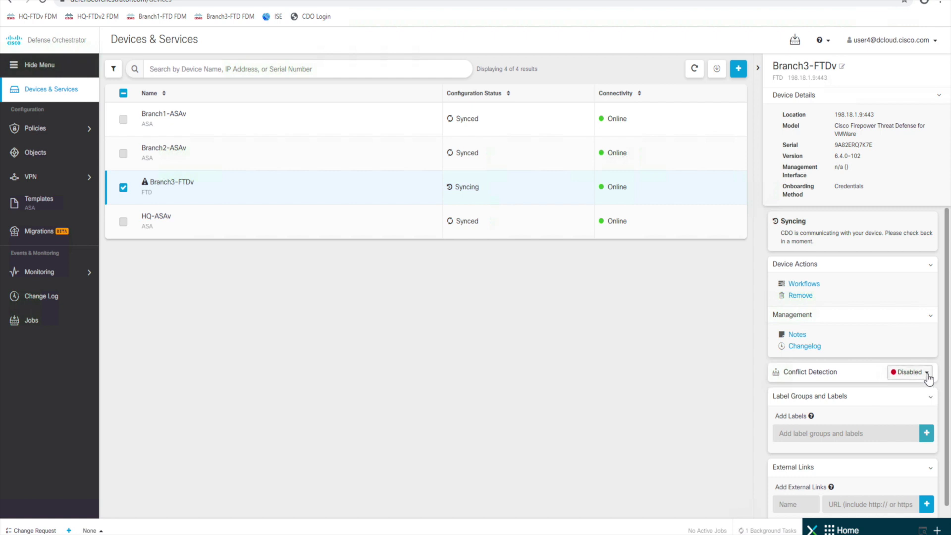
{"action": "left_click", "coordinate": [928, 374]}
{"action": "left_click", "coordinate": [928, 376]}
{"action": "scroll", "coordinate": [784, 411], "scroll_direction": "down", "scroll_amount": 1}
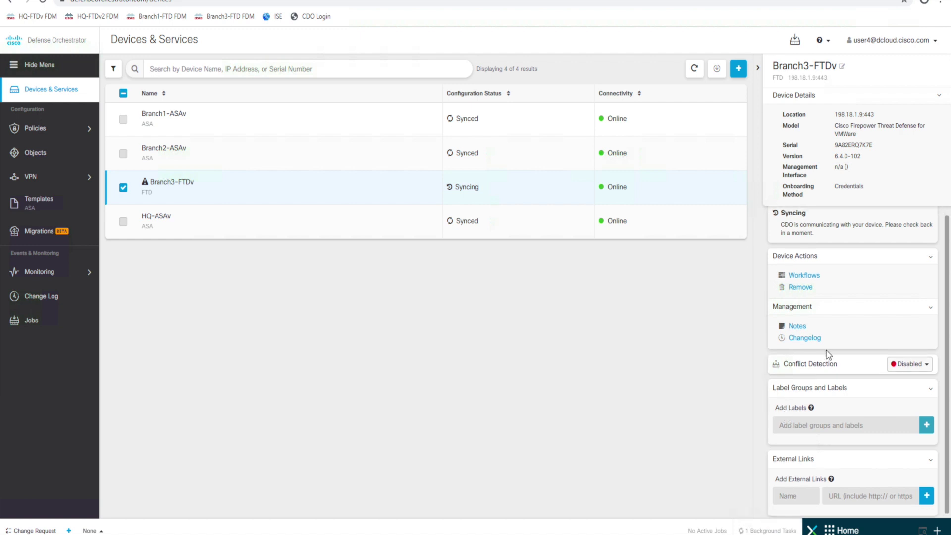
{"action": "scroll", "coordinate": [810, 292], "scroll_direction": "up", "scroll_amount": 1}
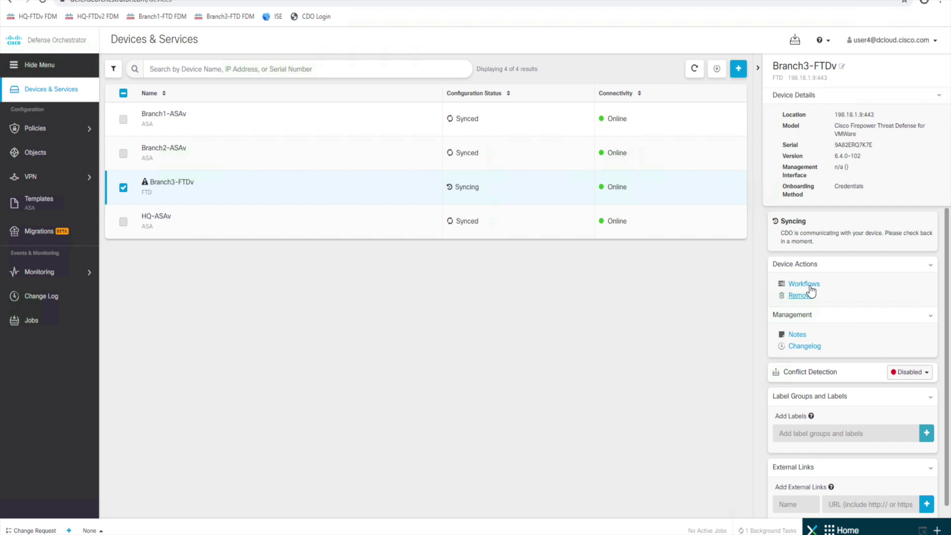